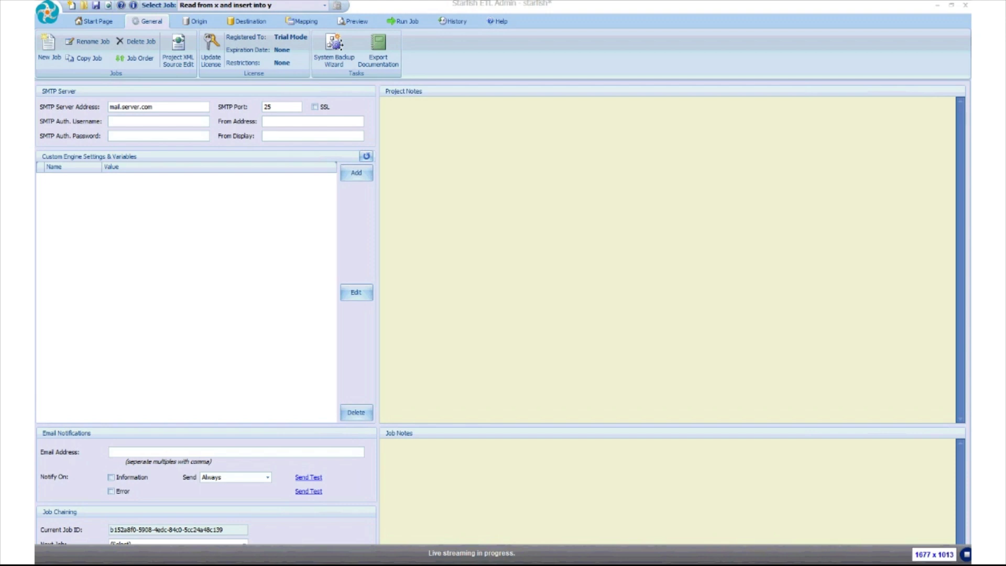
Choose SugarCRM REST as the job's origin connector from the scrolled connector strip
click(197, 21)
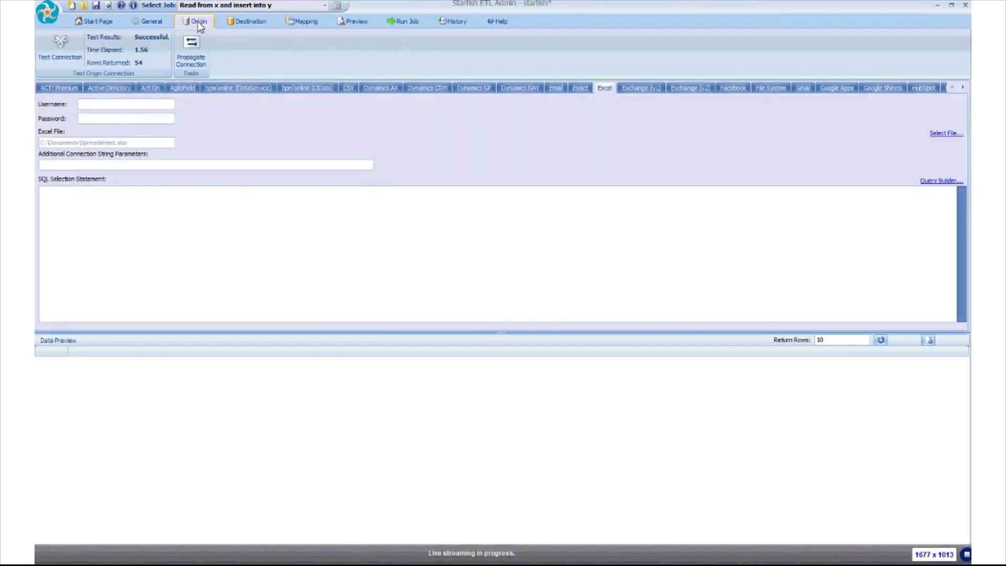
click(963, 87)
click(963, 88)
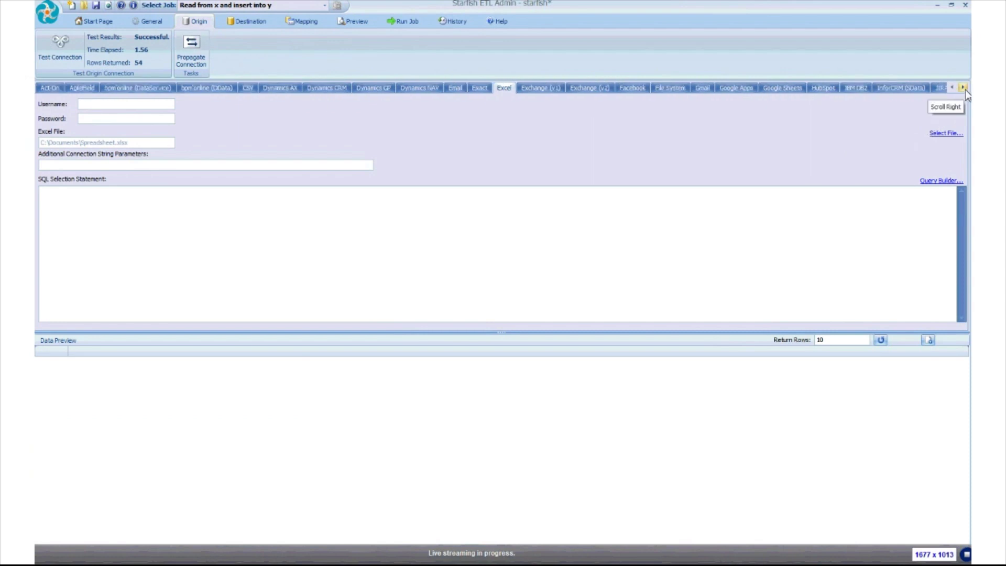
click(964, 87)
click(964, 88)
click(963, 88)
click(964, 87)
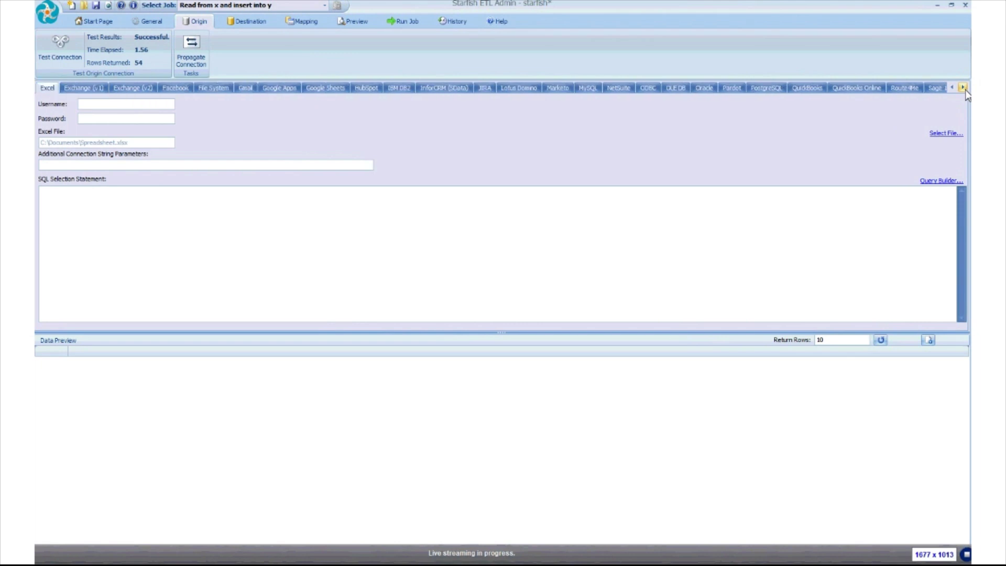
click(963, 88)
click(964, 87)
click(963, 87)
click(963, 87)
click(963, 87)
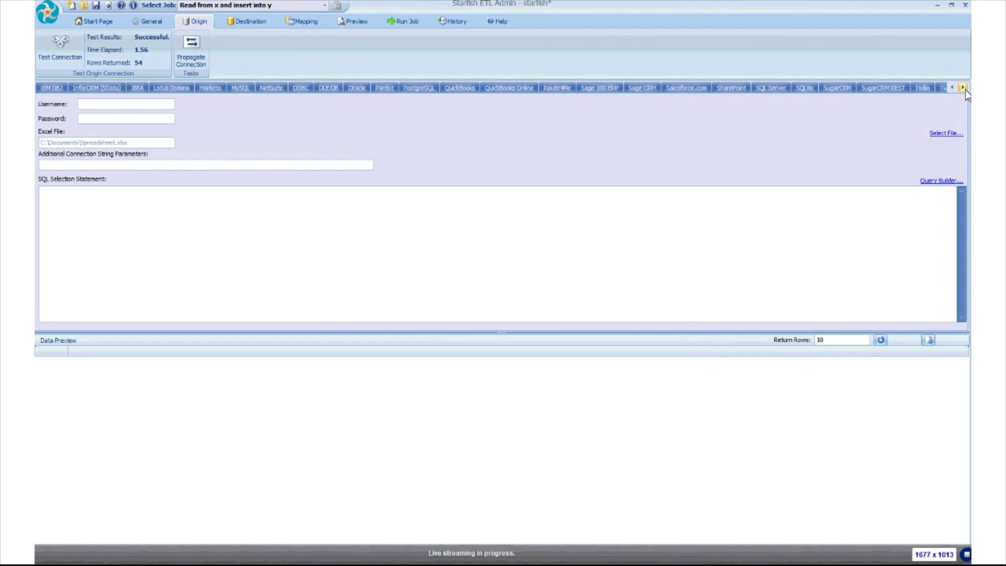
click(964, 88)
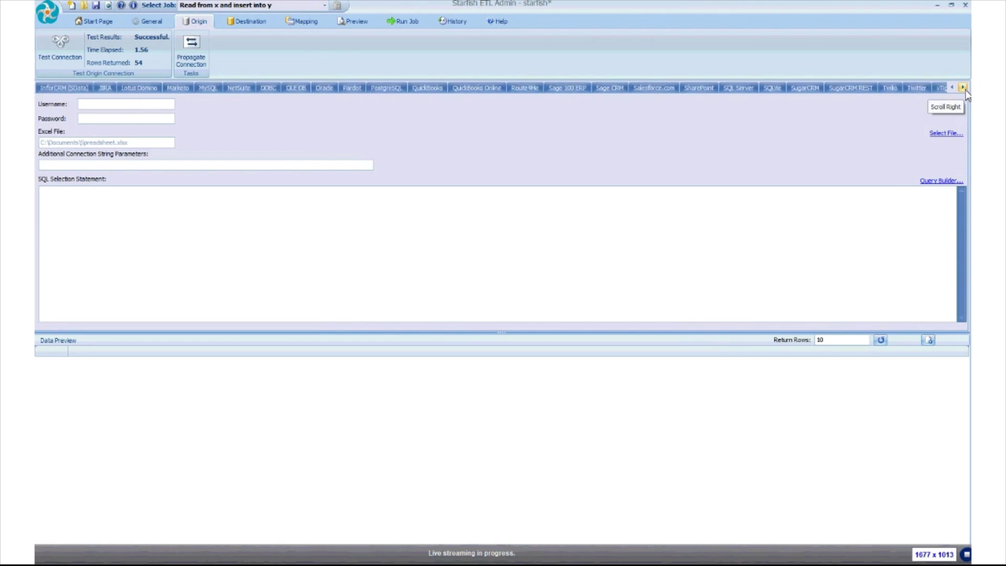
click(851, 89)
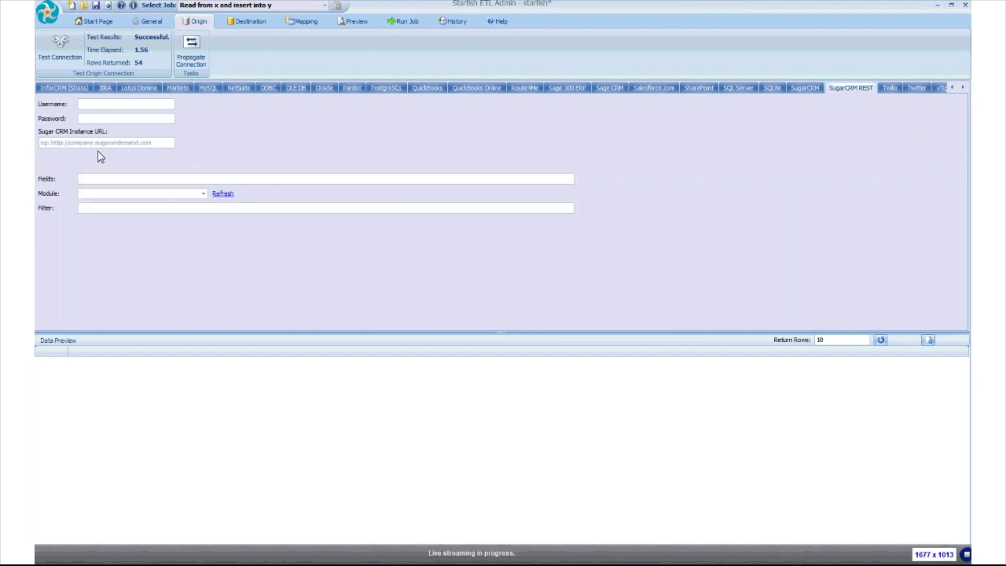
click(82, 143)
text(https://demo.techadv.com/)
click(109, 105)
text(adminpassword1)
click(225, 195)
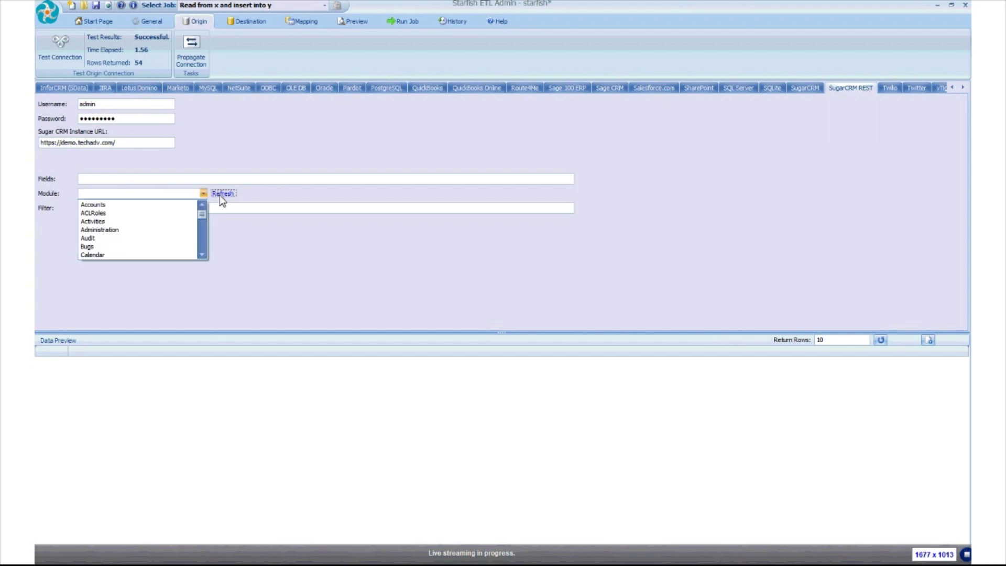
click(146, 206)
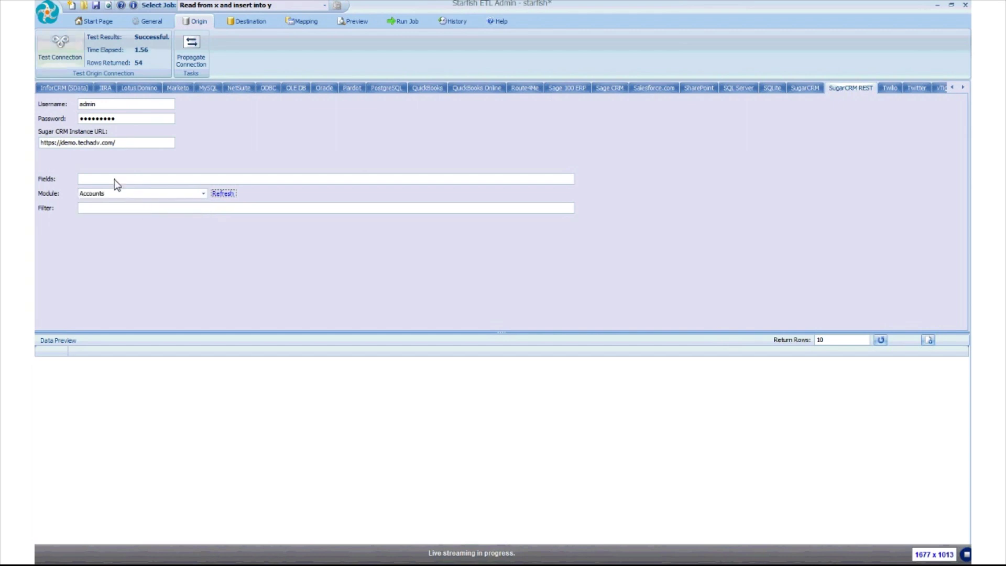
Run a successful origin connection test (54 rows) and load a 10-row Accounts preview
click(59, 46)
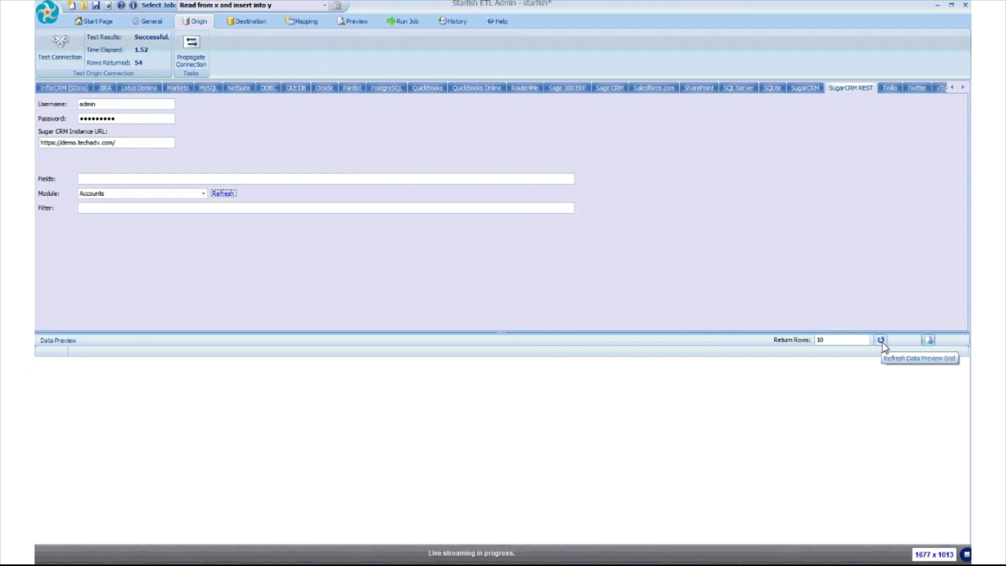
click(882, 341)
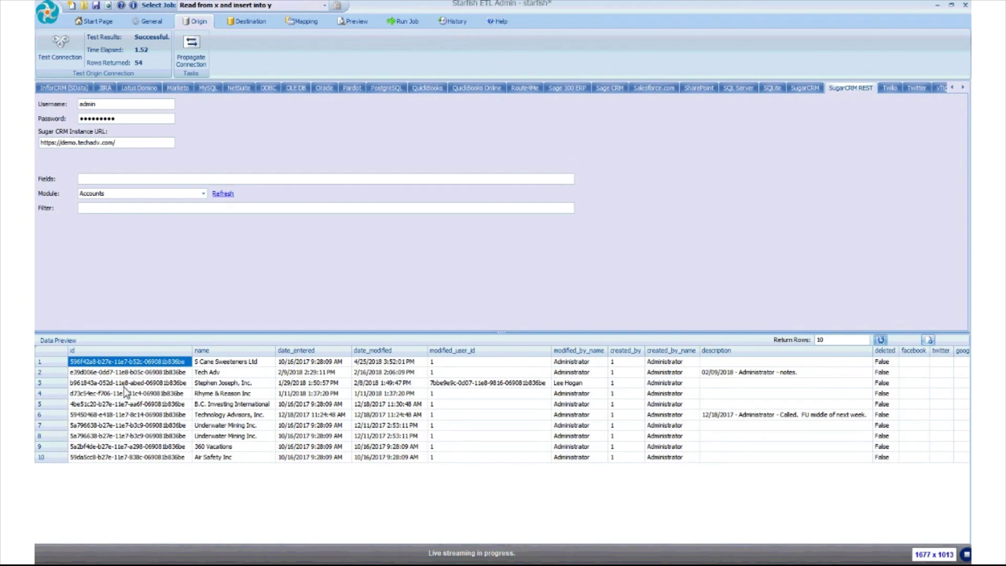
key(Right)
key(Right)
key(Right)
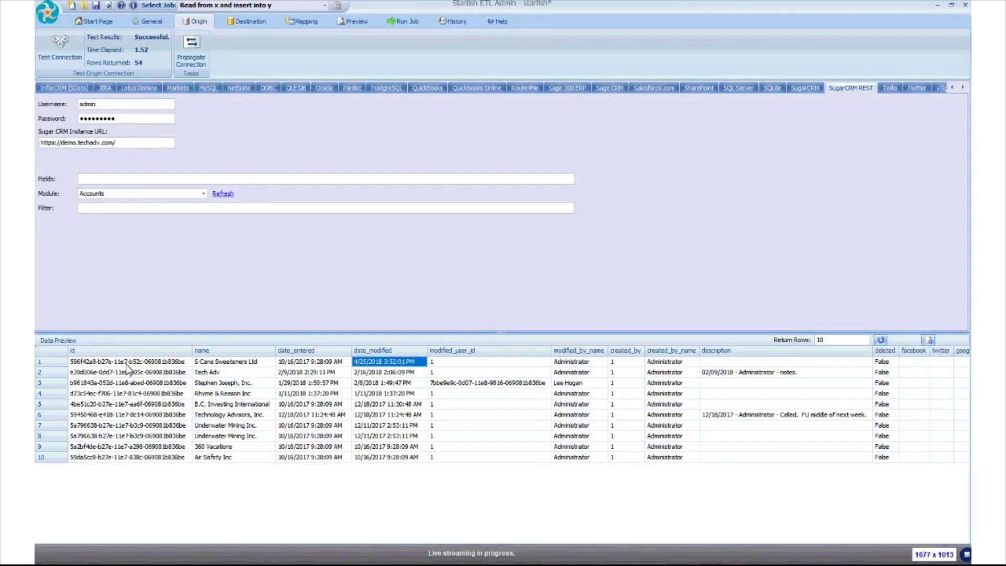
key(Right)
key(Right)
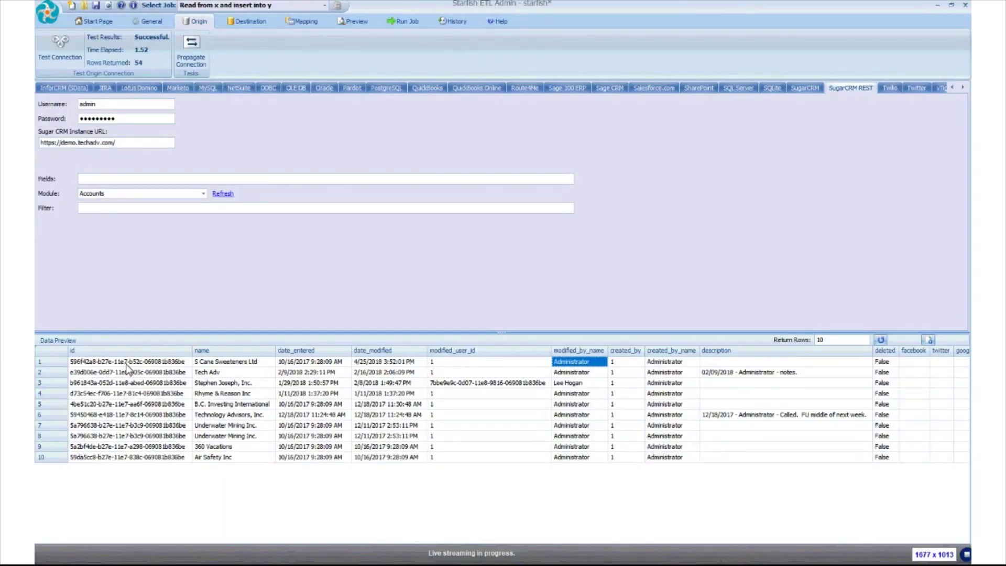
key(End)
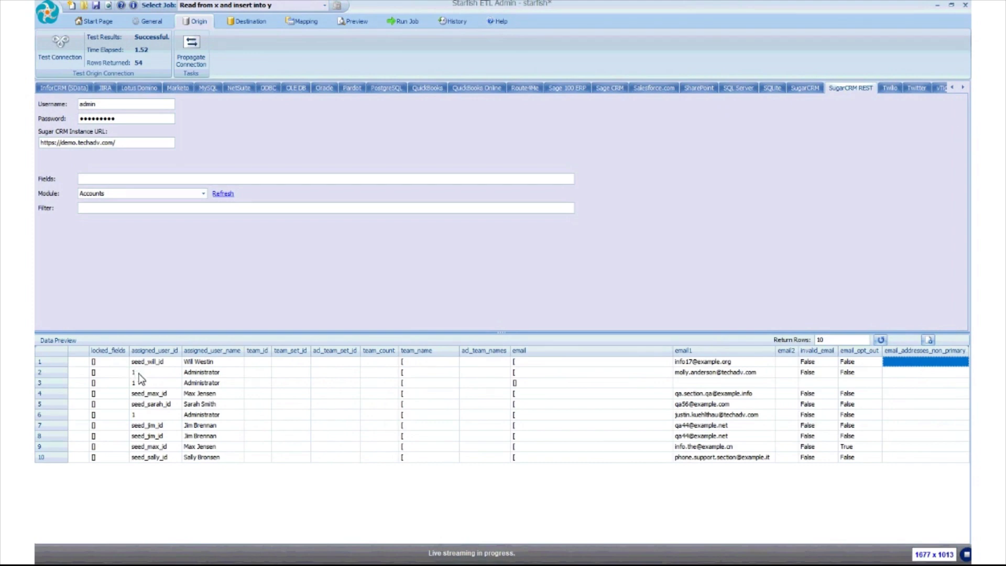
mouse_move(534, 365)
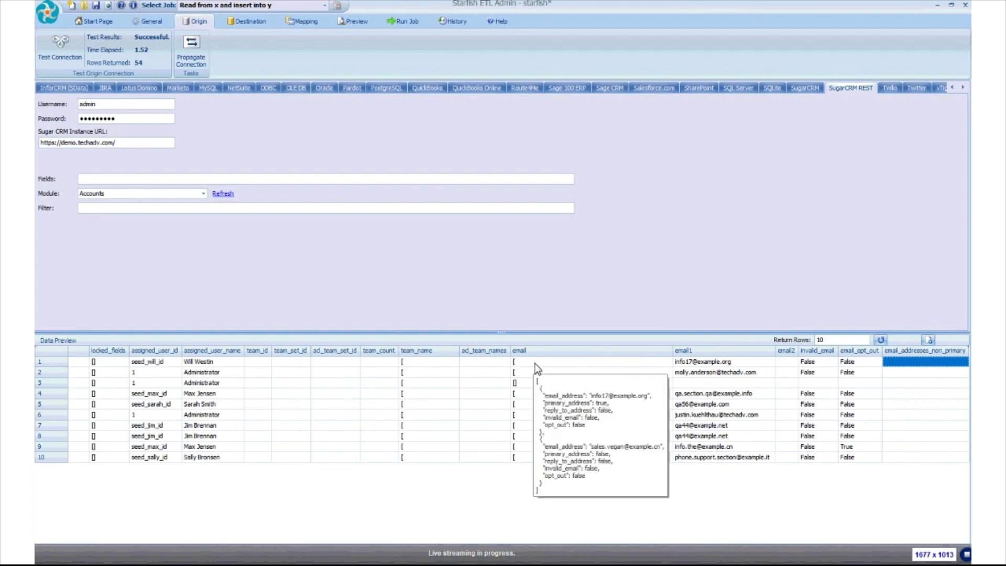
key(Home)
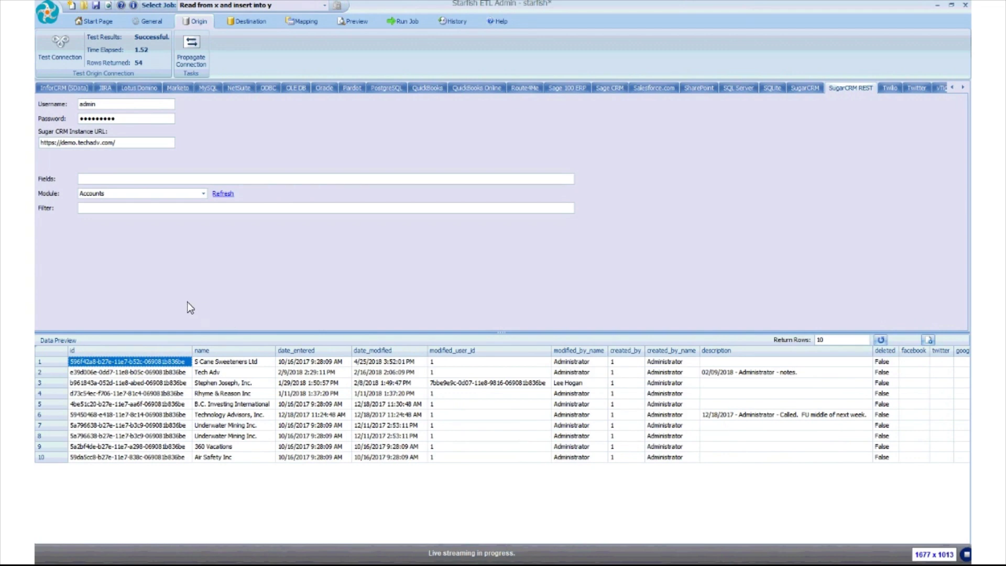
Set the origin Fields to id,name and refresh the preview to just those two columns
click(116, 181)
text(id,name)
click(881, 340)
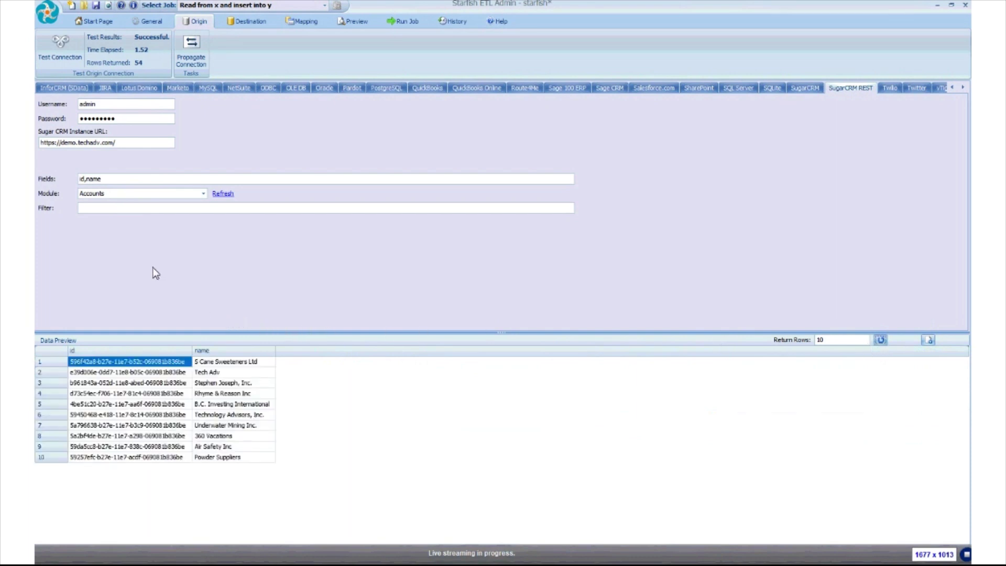
click(108, 210)
Apply the filter [{"name":"Underwater Mining Inc."}] and refresh the preview to that single account
text([()
text(name)
text(")
key(End)
text(":""}])
click(240, 428)
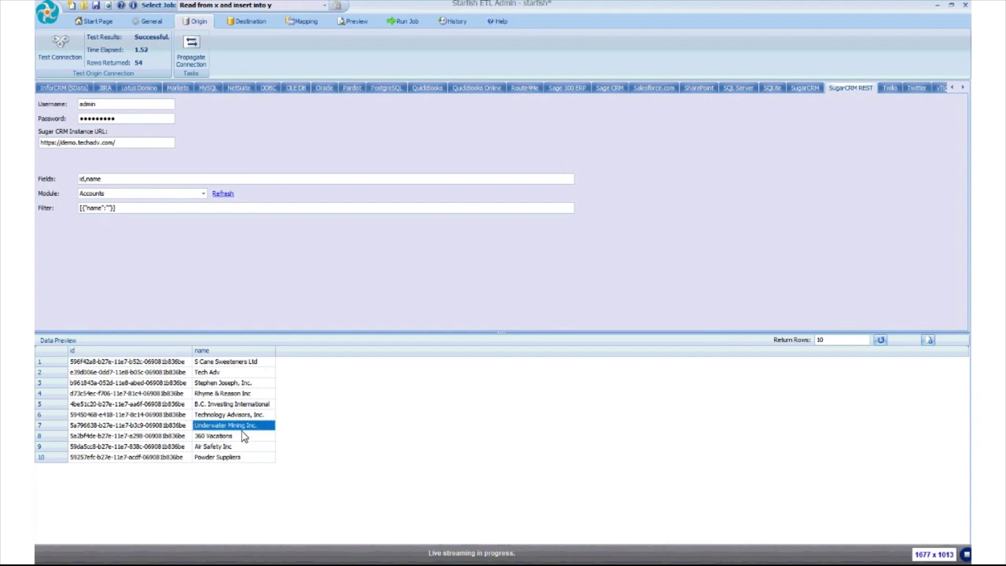
click(125, 211)
key(Left)
key(Left)
key(Left)
text(Underwater Mining Inc.)
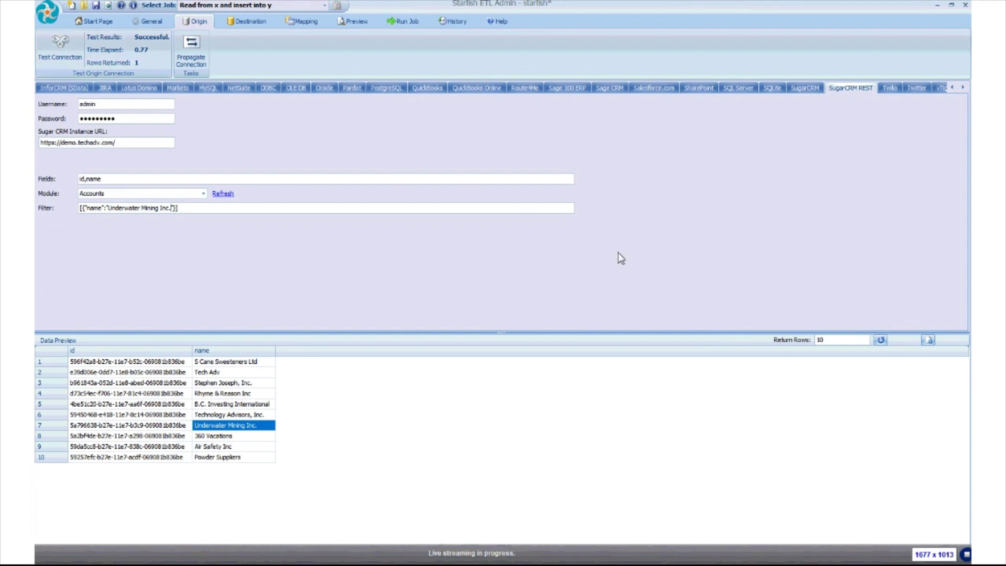
click(881, 340)
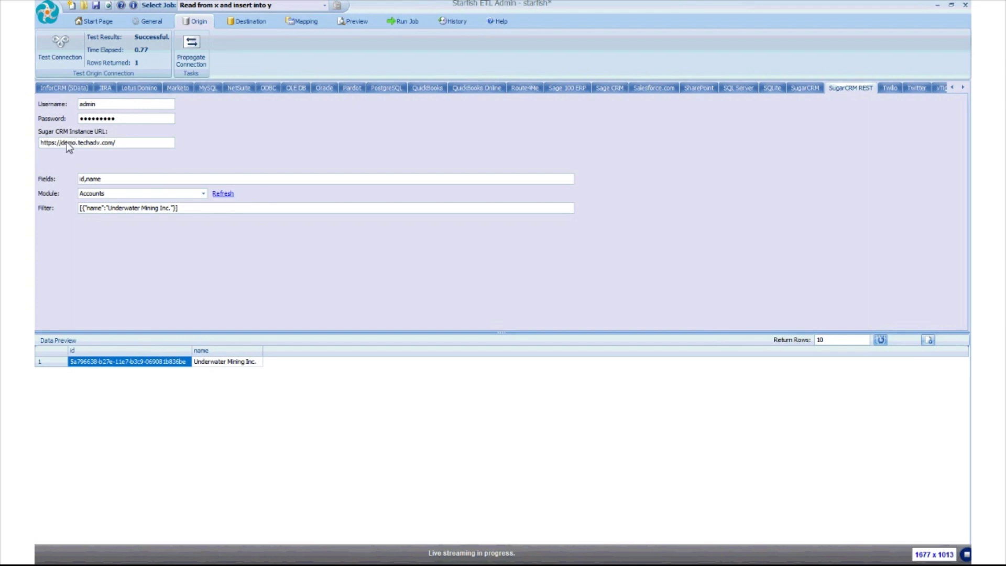
drag(80, 208, 227, 218)
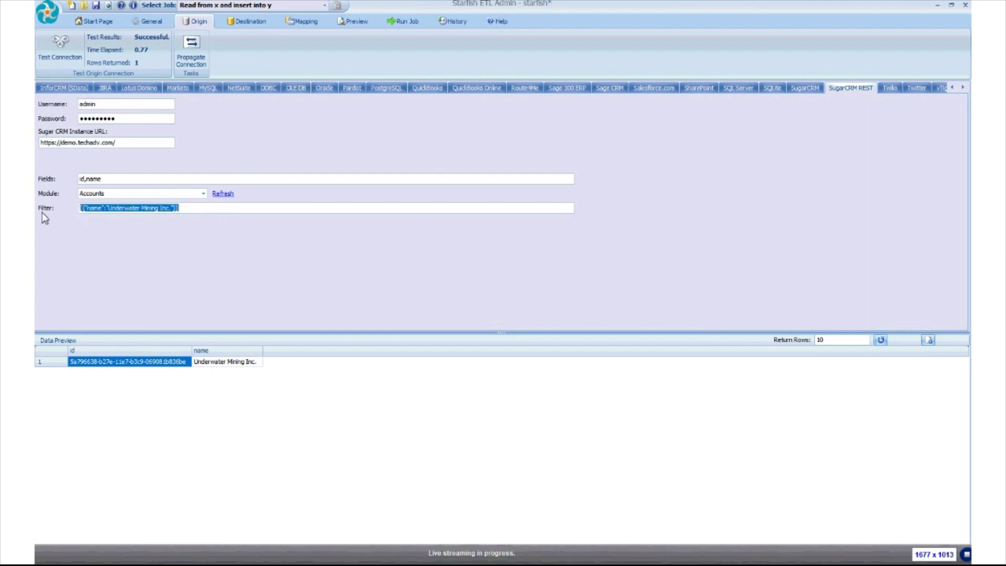
Delete the filter and id,name field list, refresh the full Accounts preview, and go to Destination
key(Delete)
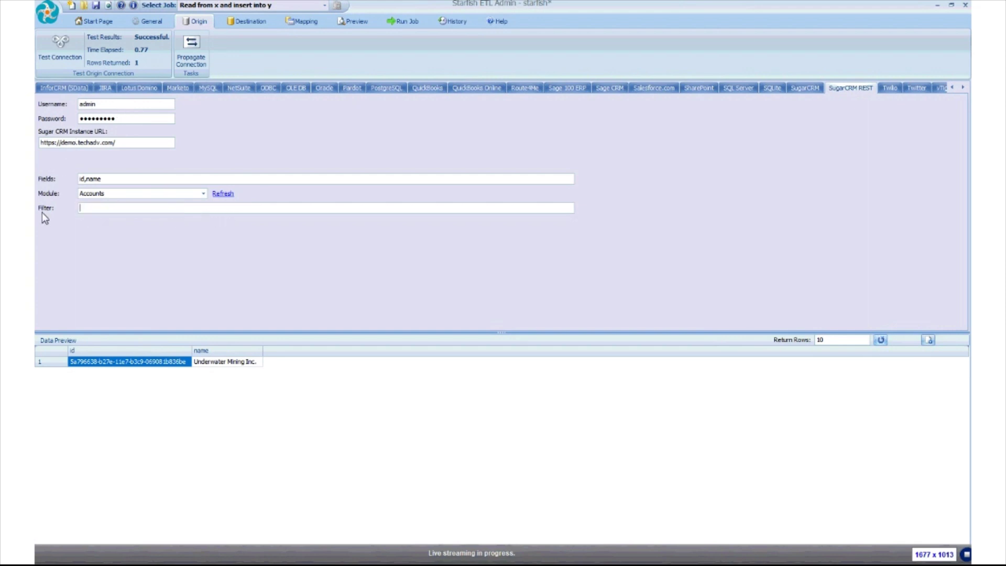
drag(117, 179, 48, 179)
key(Delete)
click(881, 340)
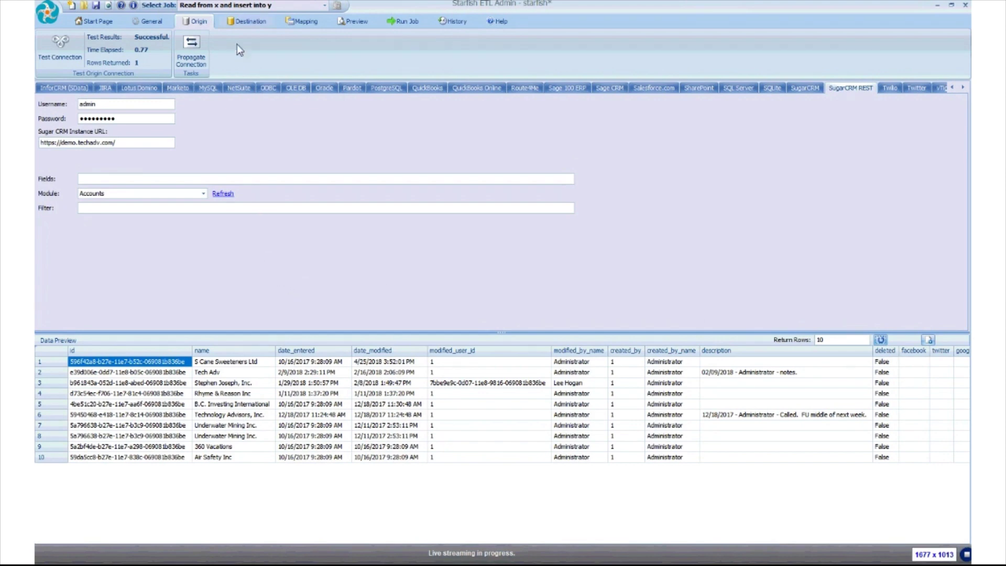
click(241, 22)
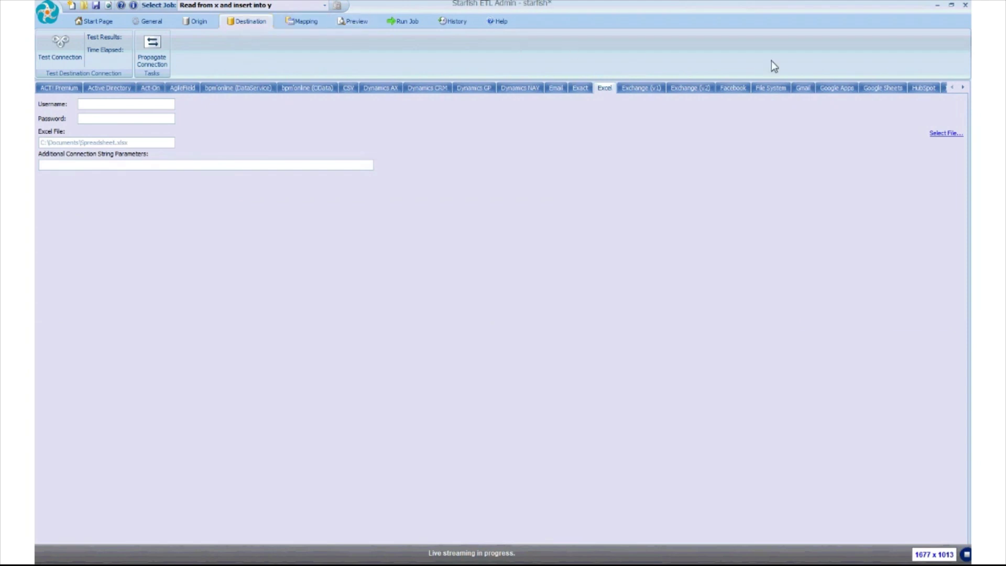
Make the destination SugarCRM REST with the demo.techadv.com URL and credentials, passing its connection test
click(963, 87)
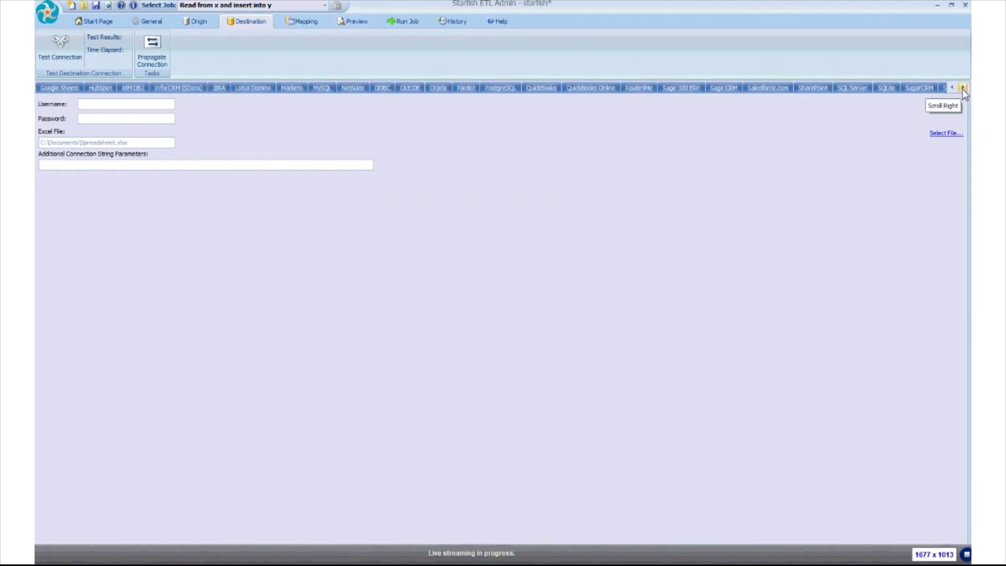
click(855, 88)
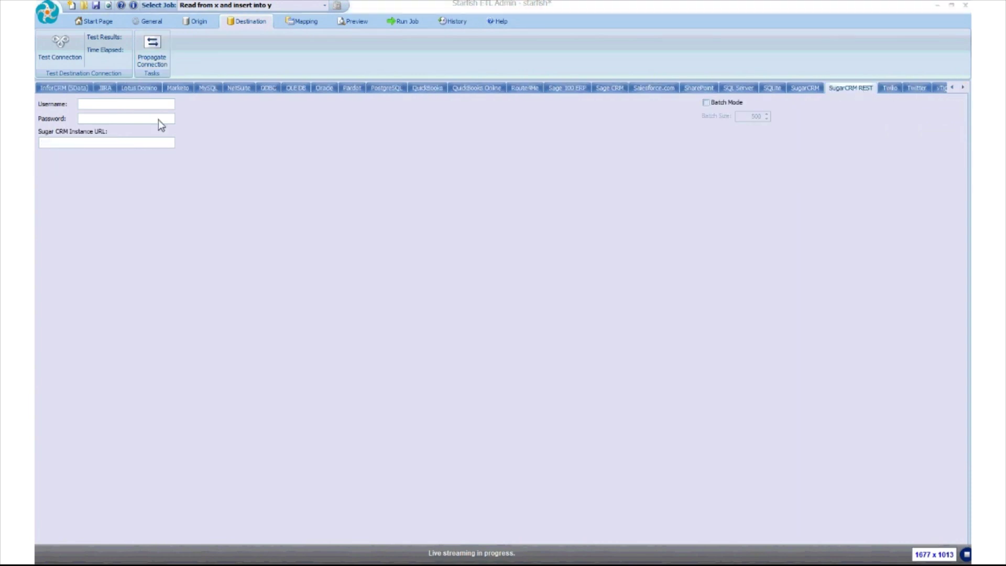
click(97, 145)
text(https://demo.techady.com/)
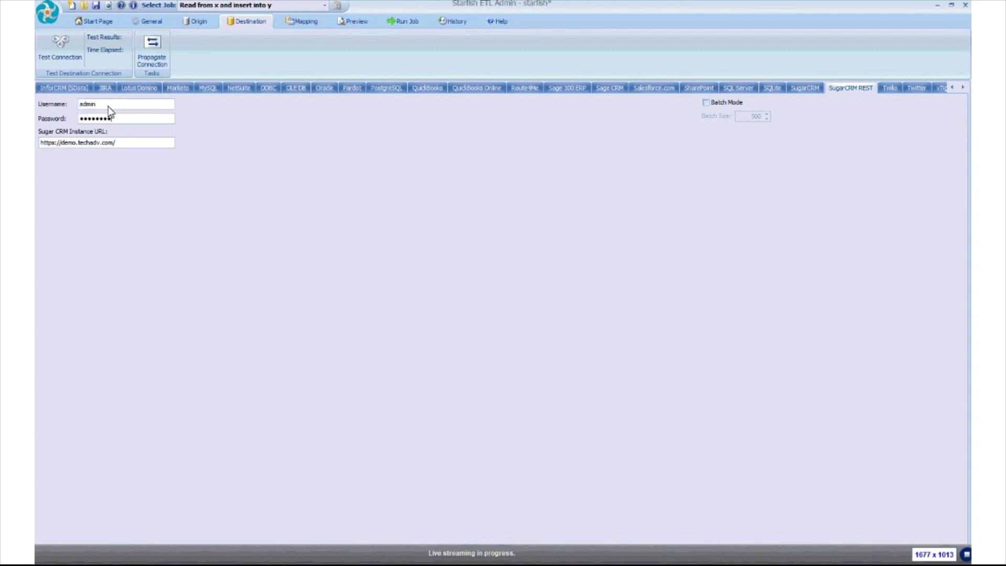
click(62, 52)
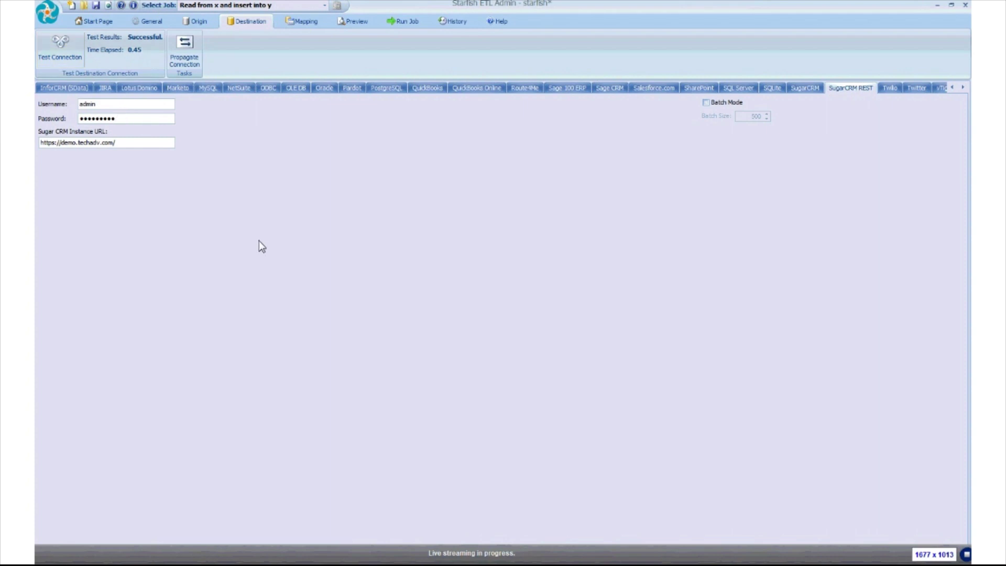